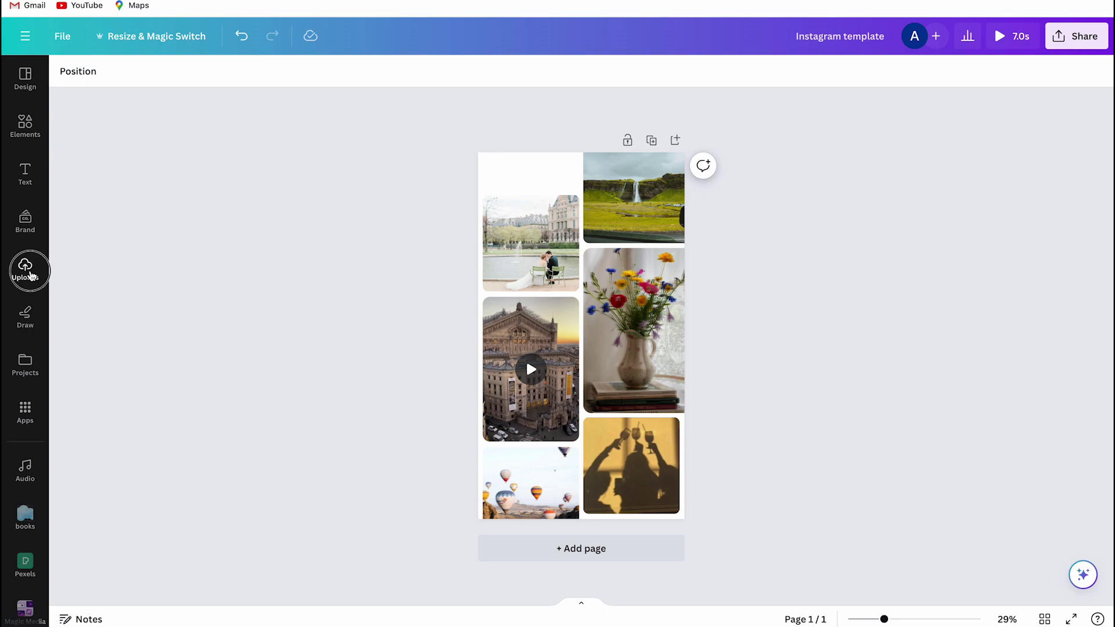
- Insert the uploaded 'Life is full of magical moments.' image and drag it toward the top-left corner
{"action": "left_click", "coordinate": [25, 271]}
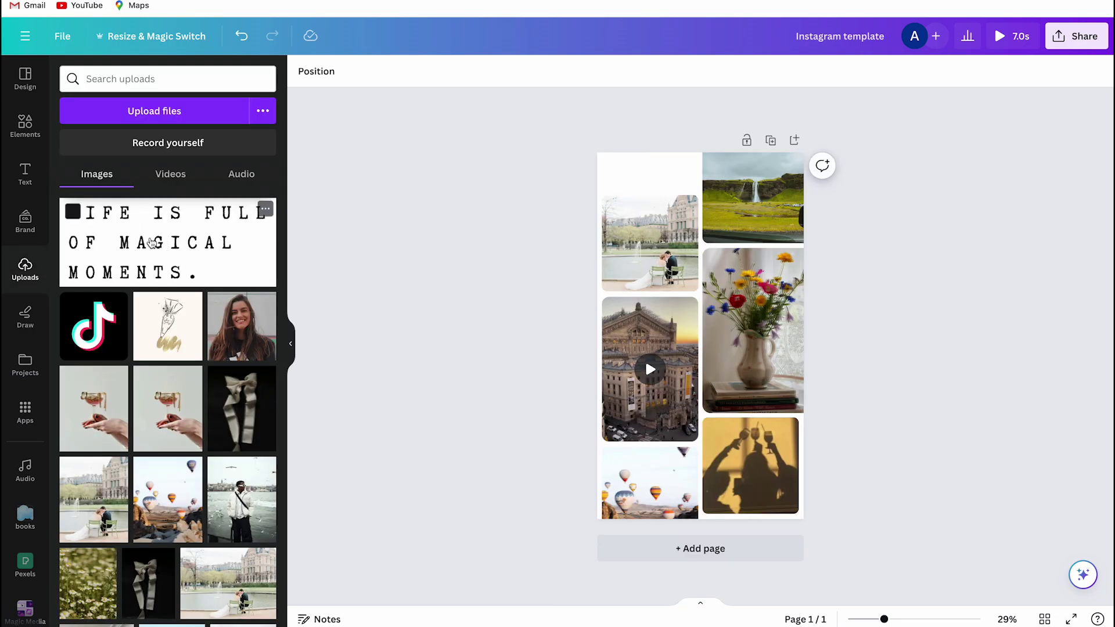
{"action": "left_click", "coordinate": [79, 218]}
{"action": "left_click", "coordinate": [290, 348]}
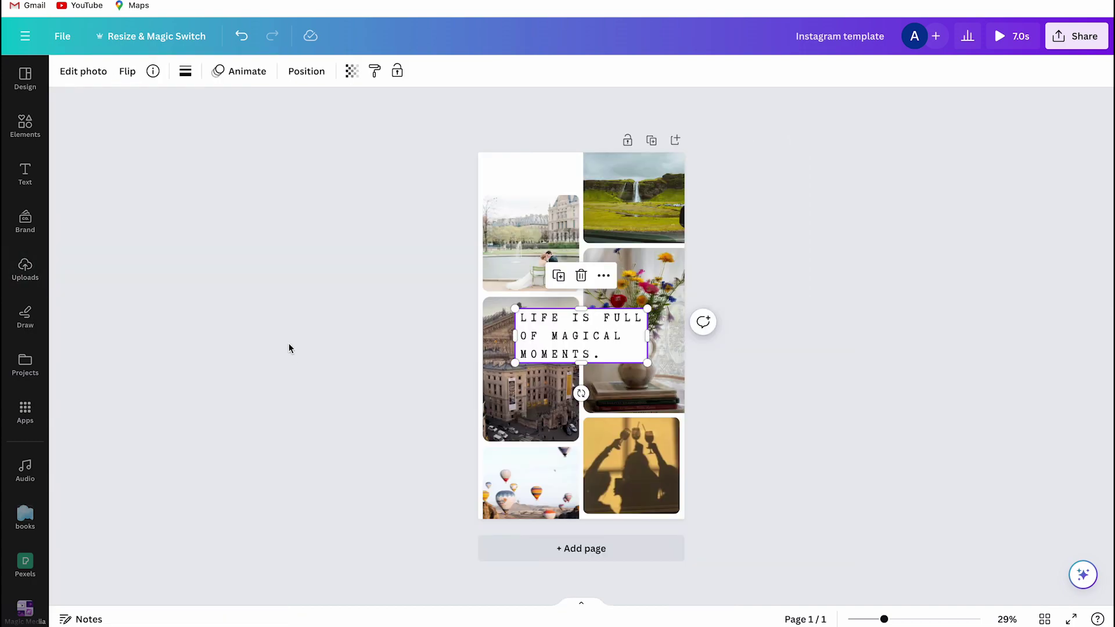
{"action": "left_click", "coordinate": [581, 327]}
{"action": "mouse_move", "coordinate": [582, 327]}
{"action": "left_mouse_down"}
{"action": "mouse_move", "coordinate": [652, 225]}
{"action": "mouse_move", "coordinate": [526, 466]}
{"action": "mouse_move", "coordinate": [563, 188]}
{"action": "mouse_move", "coordinate": [554, 179]}
{"action": "left_mouse_up"}
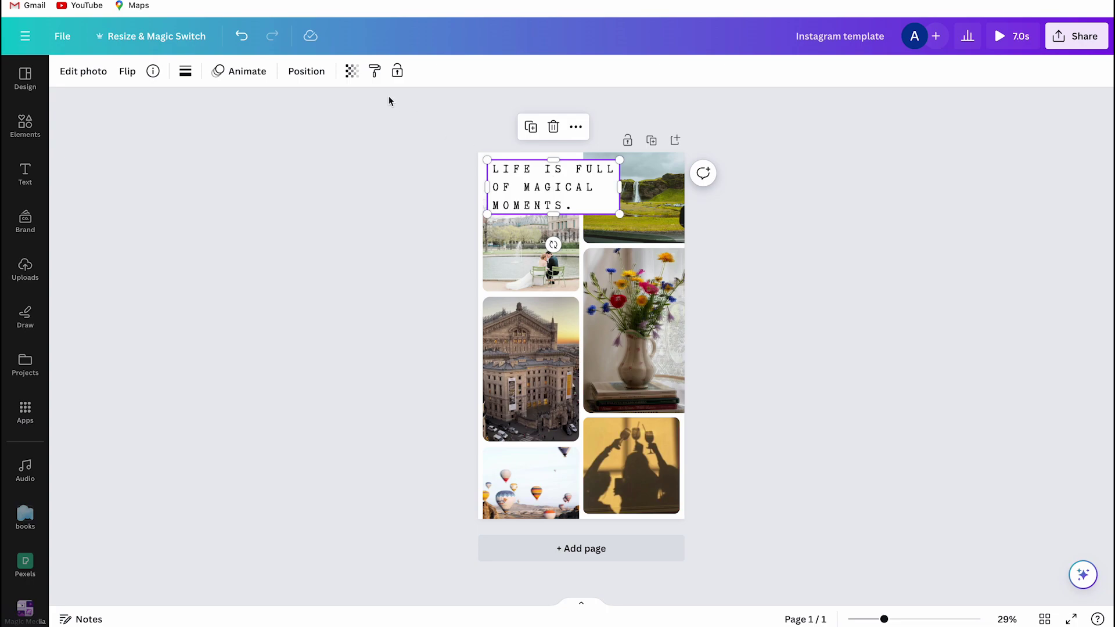
- Undo the frame snap, Ctrl-drag the quote image into the top-left white space, and shrink it
{"action": "left_click", "coordinate": [243, 37]}
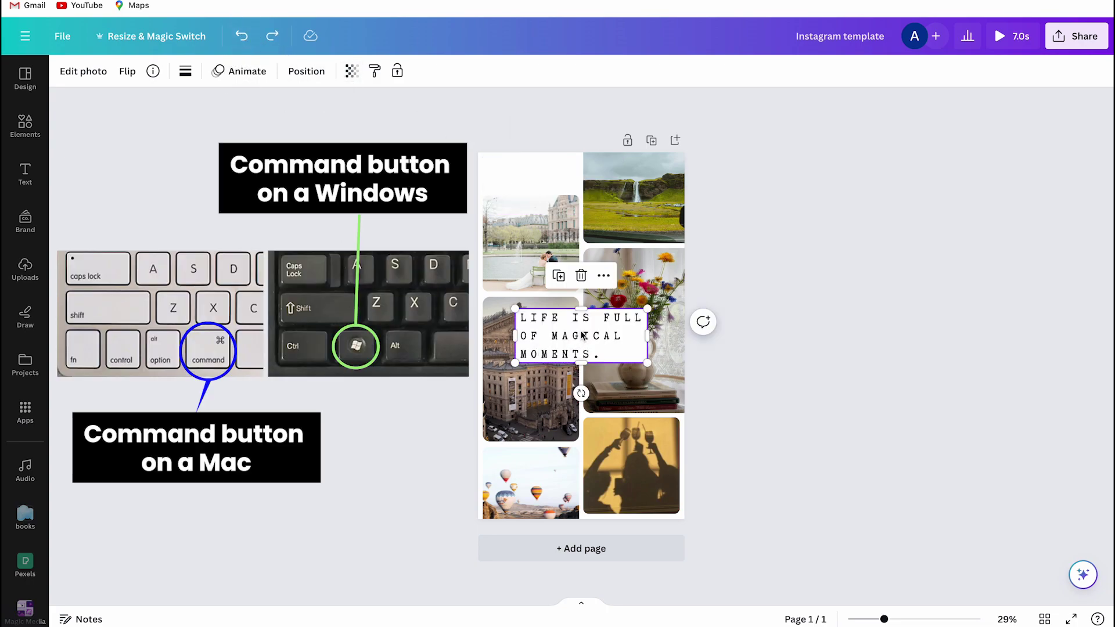
{"action": "mouse_move", "coordinate": [584, 335]}
{"action": "left_mouse_down"}
{"action": "mouse_move", "coordinate": [591, 366]}
{"action": "mouse_move", "coordinate": [551, 184]}
{"action": "left_mouse_up"}
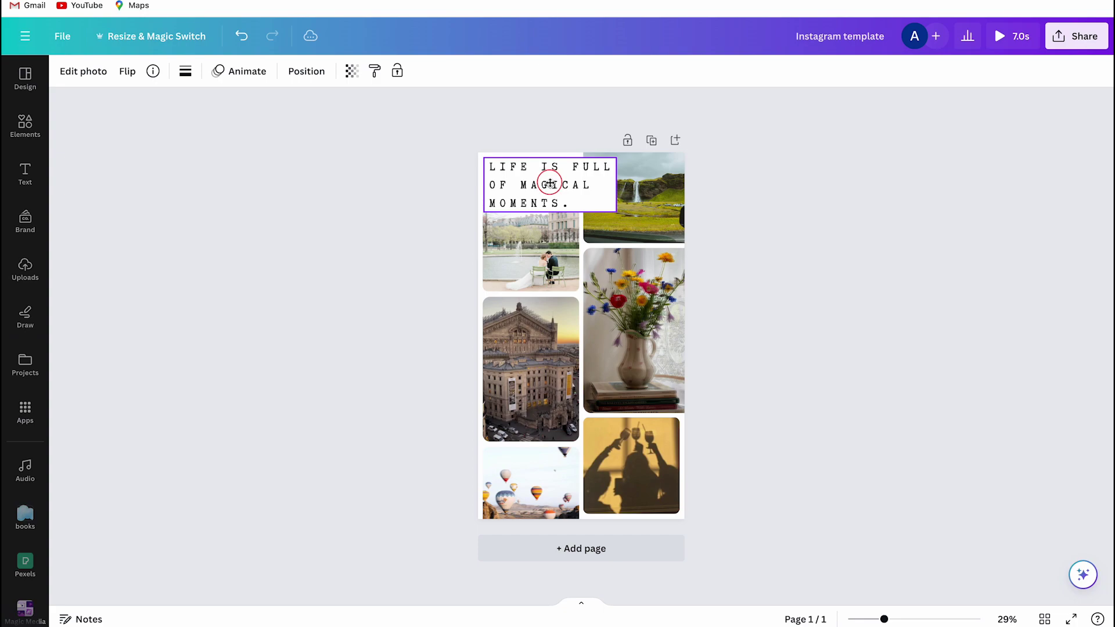
{"action": "left_click_drag", "start_coordinate": [616, 212], "coordinate": [556, 185]}
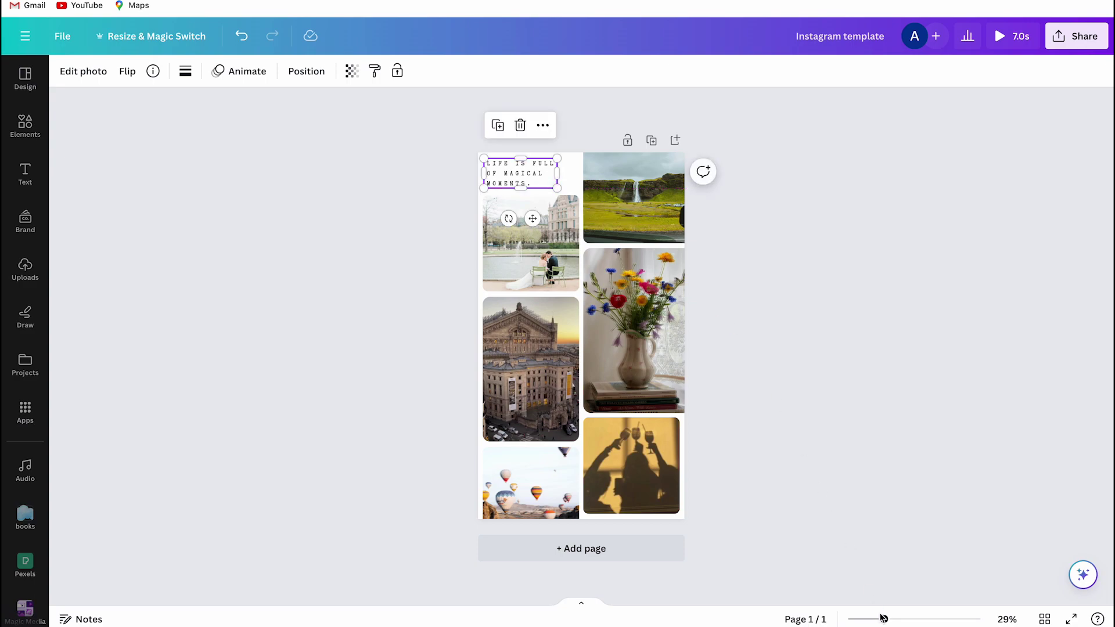
- Zoom to 61% and deselect to preview the small quote above the photos
{"action": "left_click_drag", "start_coordinate": [884, 620], "coordinate": [909, 619]}
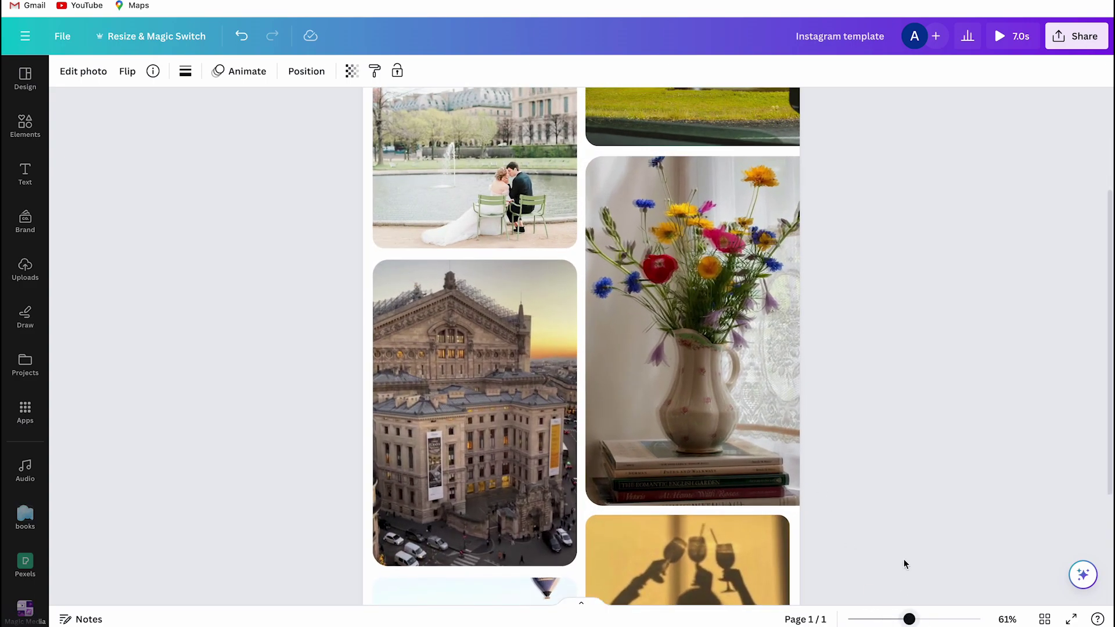
{"action": "scroll", "coordinate": [904, 540], "scroll_direction": "up", "scroll_amount": 5}
{"action": "left_click", "coordinate": [898, 430]}
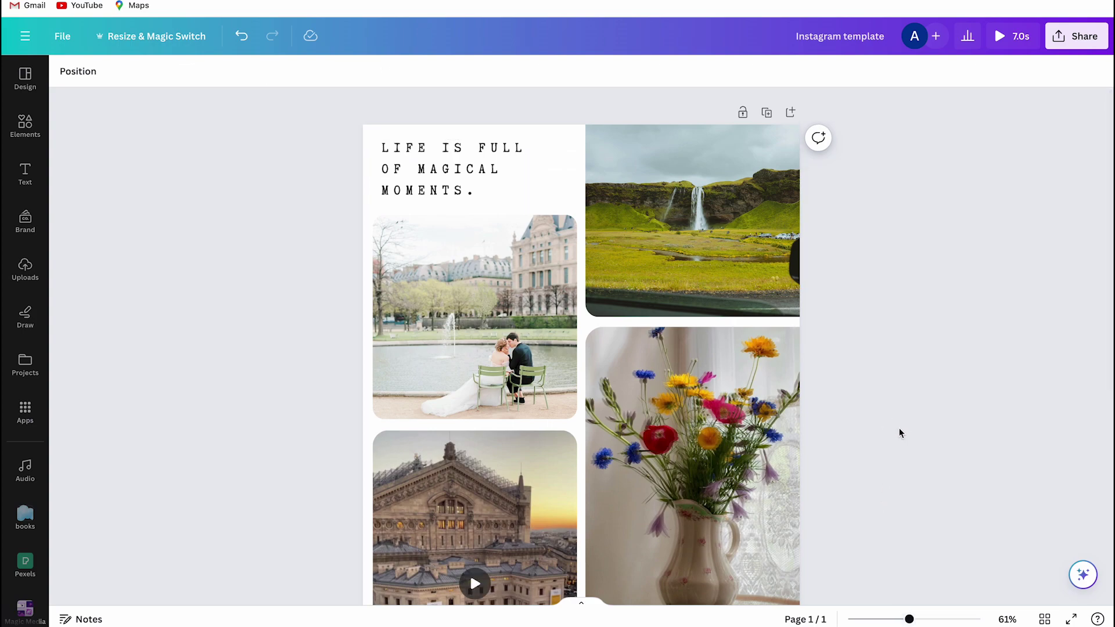